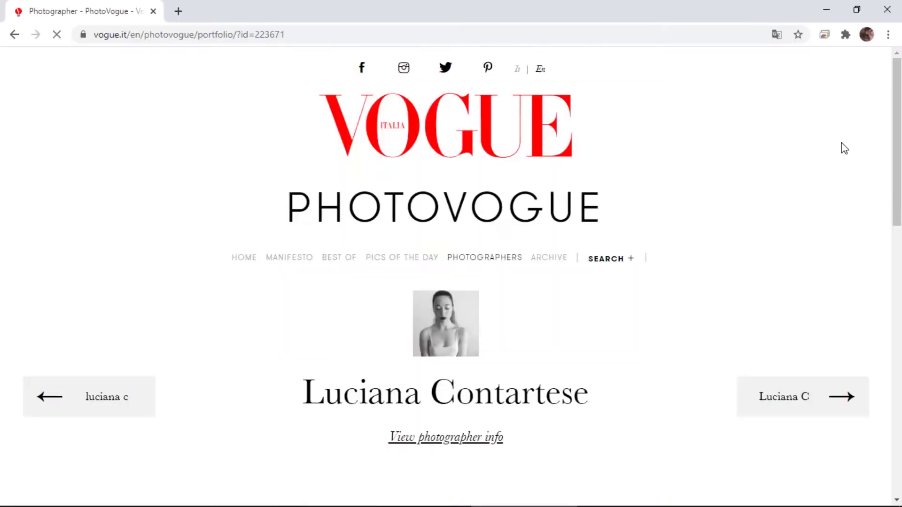
Scroll to the 'Guido - Garden Portrait' and zoom the Chrome page out to 80 %
scroll(842, 147, "down", 5)
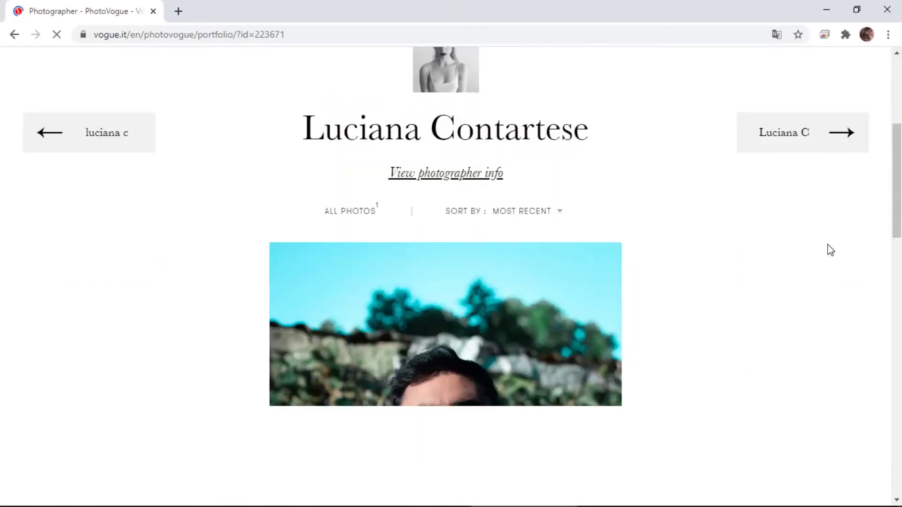
scroll(827, 249, "down", 3)
scroll(446, 291, "down", 3)
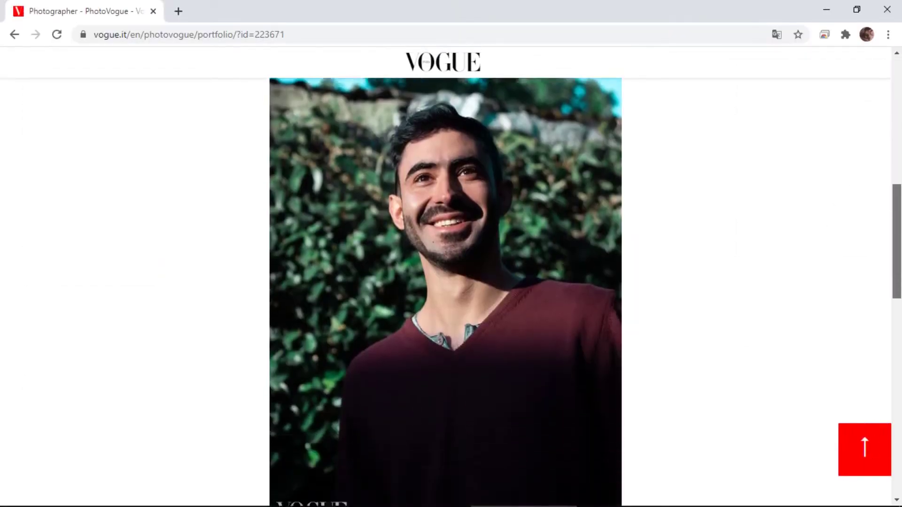
scroll(446, 292, "up", 2)
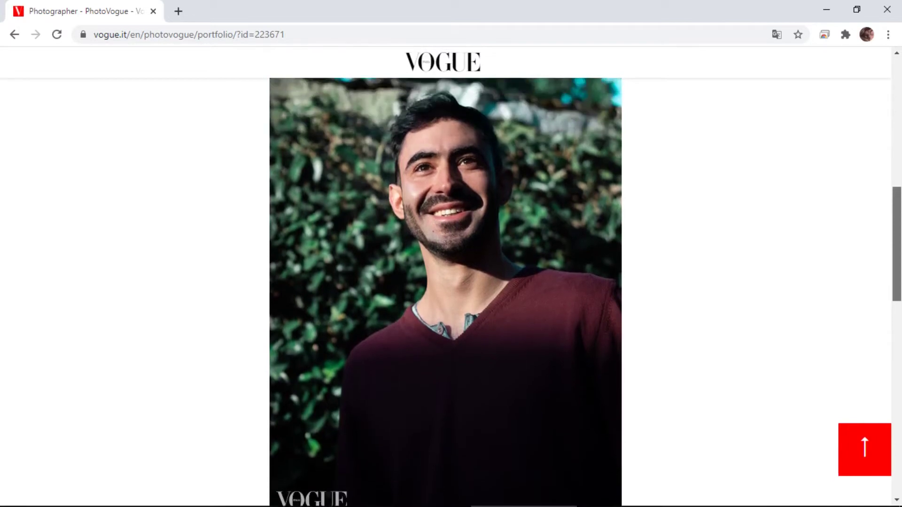
scroll(446, 291, "up", 1)
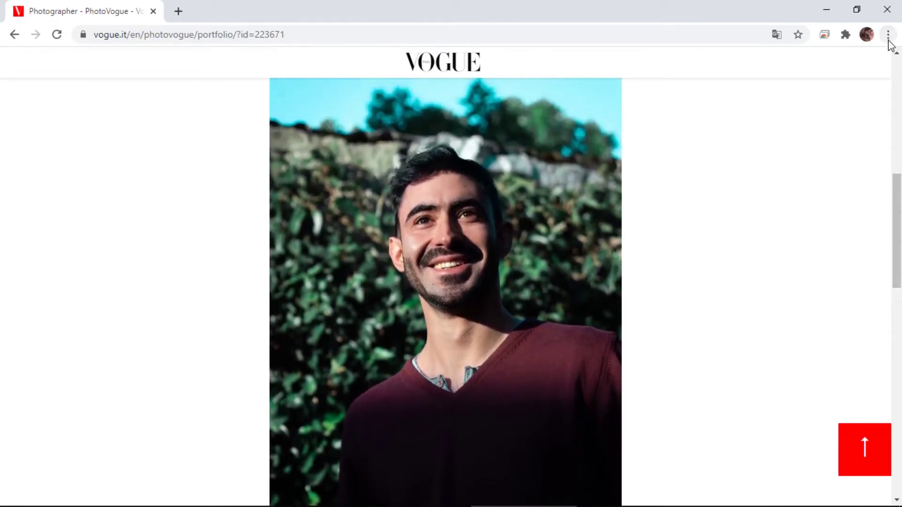
left_click(888, 35)
left_click(801, 159)
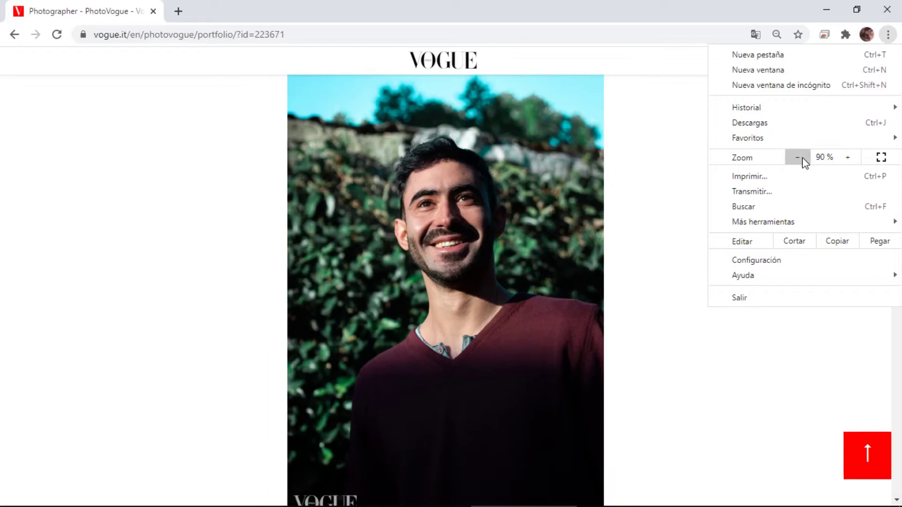
left_click(804, 160)
left_click(821, 321)
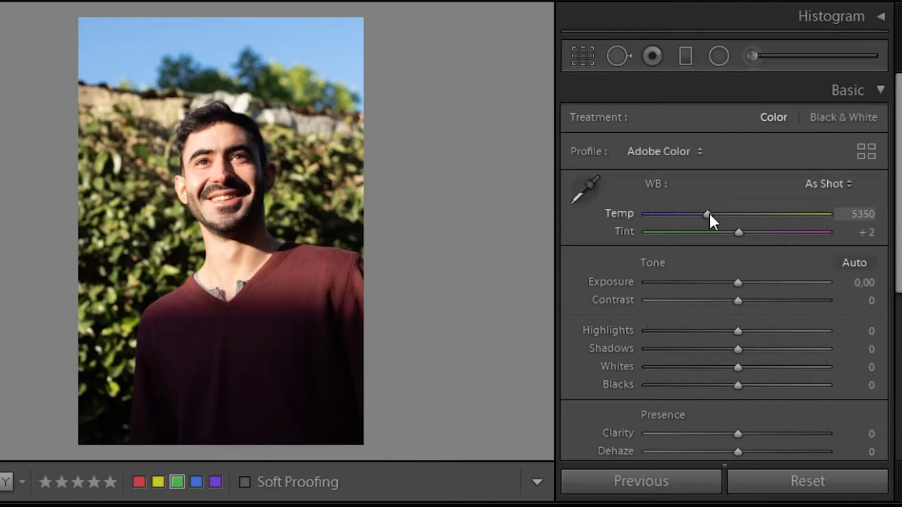
Set Temp 4116, Tint −4, Exposure −0,40, Contrast +17, Highlights −10 and Shadows +3
left_click_drag(709, 214, 687, 215)
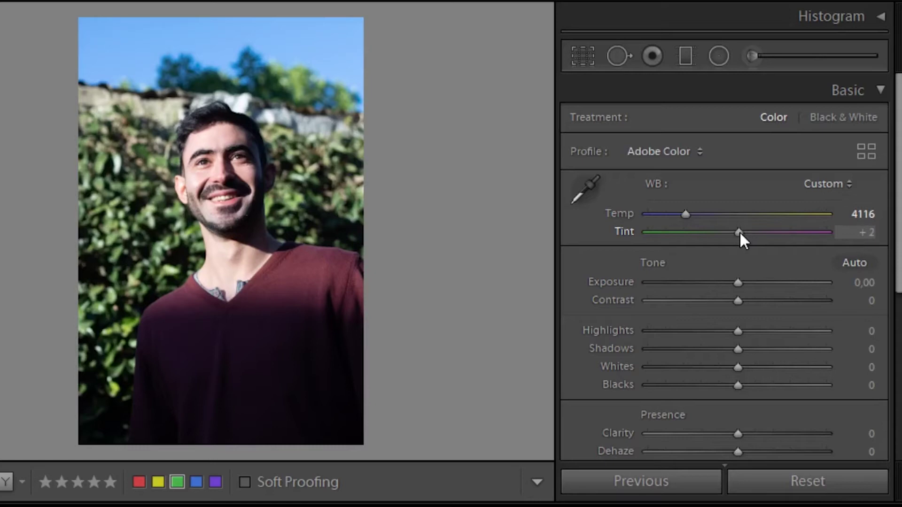
left_click_drag(739, 232, 737, 232)
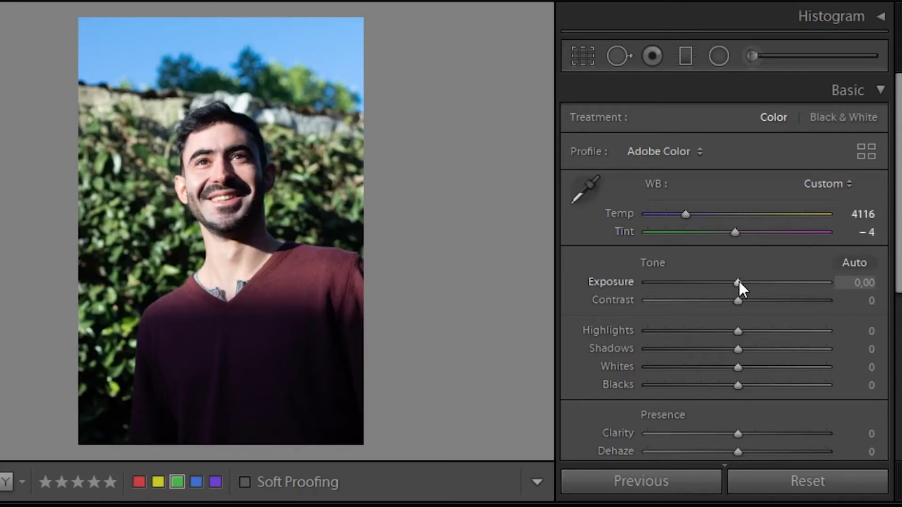
left_click_drag(740, 280, 731, 280)
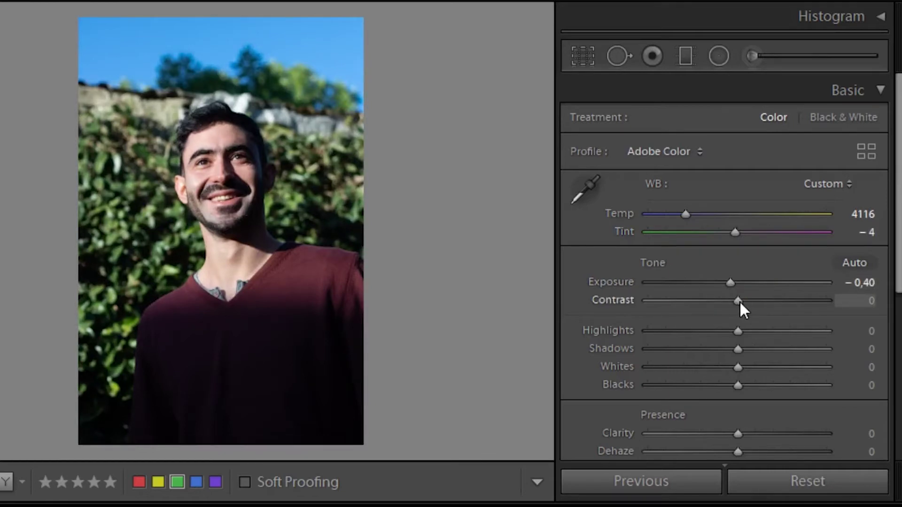
left_click_drag(740, 304, 755, 300)
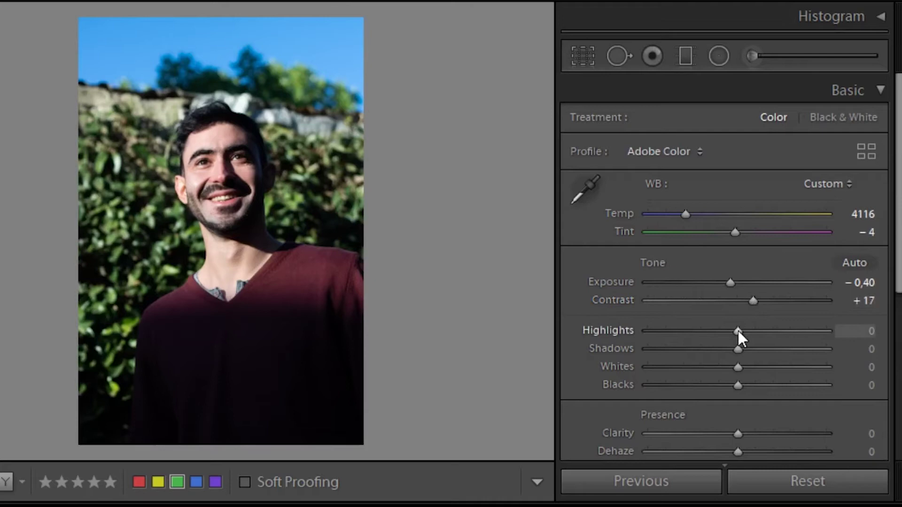
left_click_drag(738, 331, 729, 331)
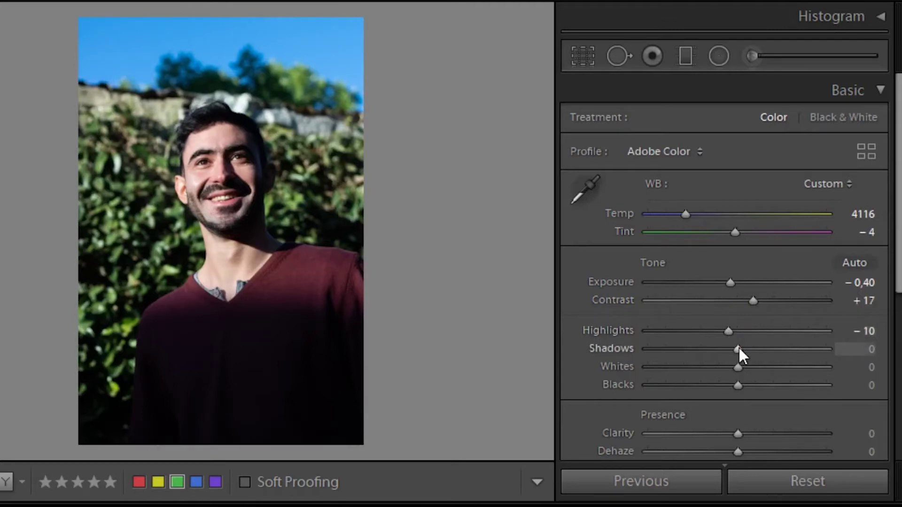
left_click_drag(738, 348, 740, 349)
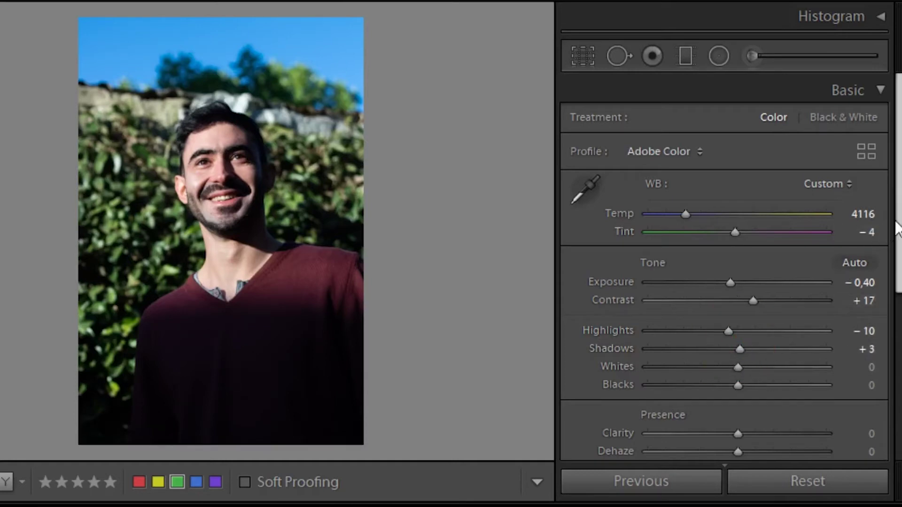
In HSL / Color, set the Green Hue to +63 and Green Saturation to −51
left_click(878, 88)
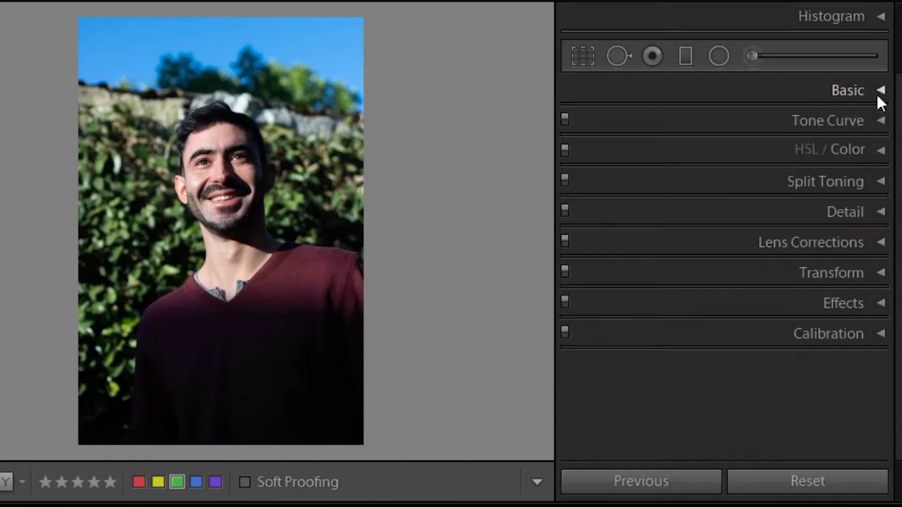
left_click(872, 150)
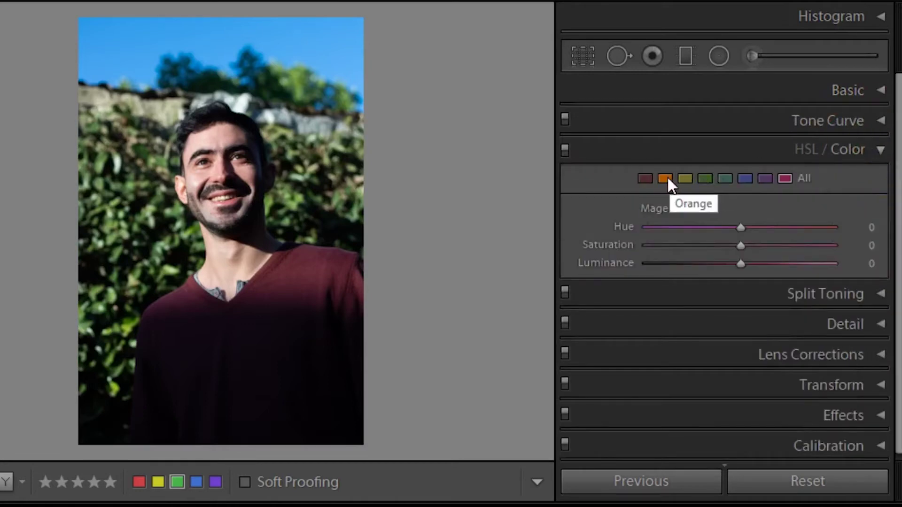
left_click(705, 178)
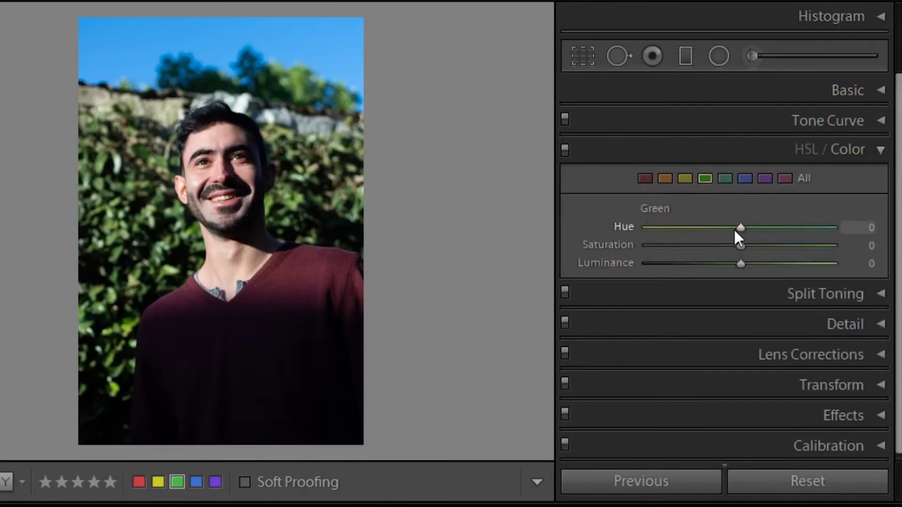
left_click_drag(741, 227, 799, 229)
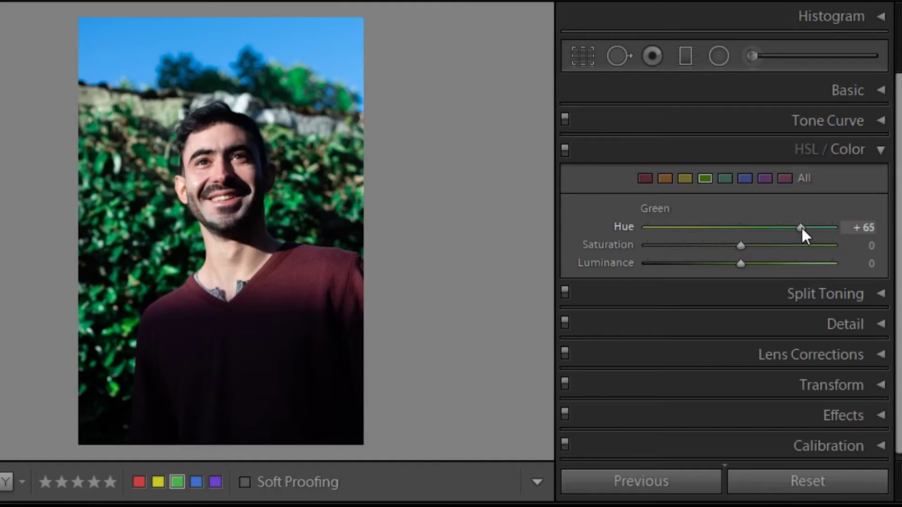
left_click_drag(799, 227, 799, 226)
left_click_drag(741, 245, 693, 257)
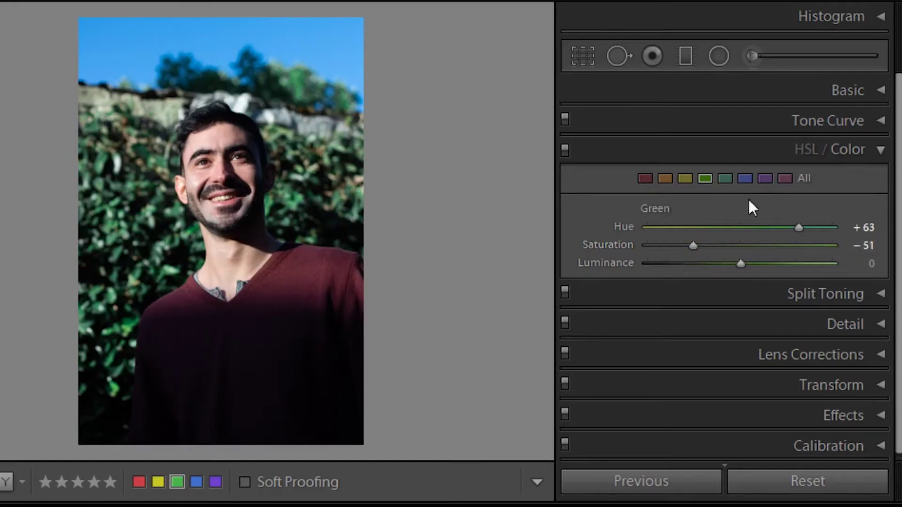
left_click(746, 178)
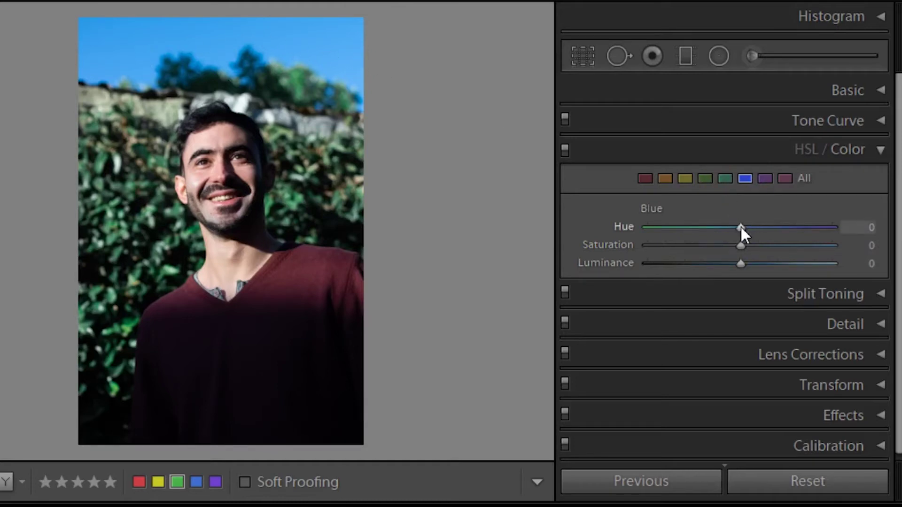
Set the Blue Hue to −51, Saturation to +19 and Luminance to +94
left_click_drag(741, 227, 692, 227)
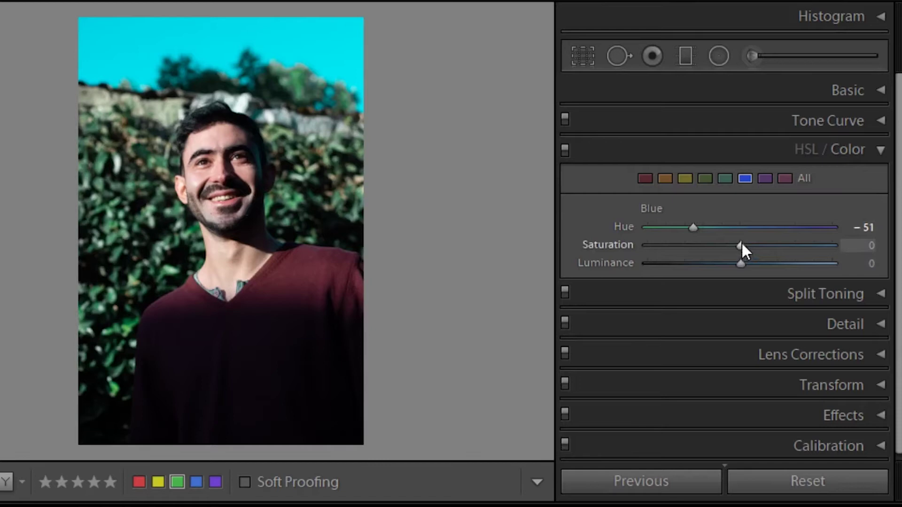
left_click_drag(742, 247, 758, 242)
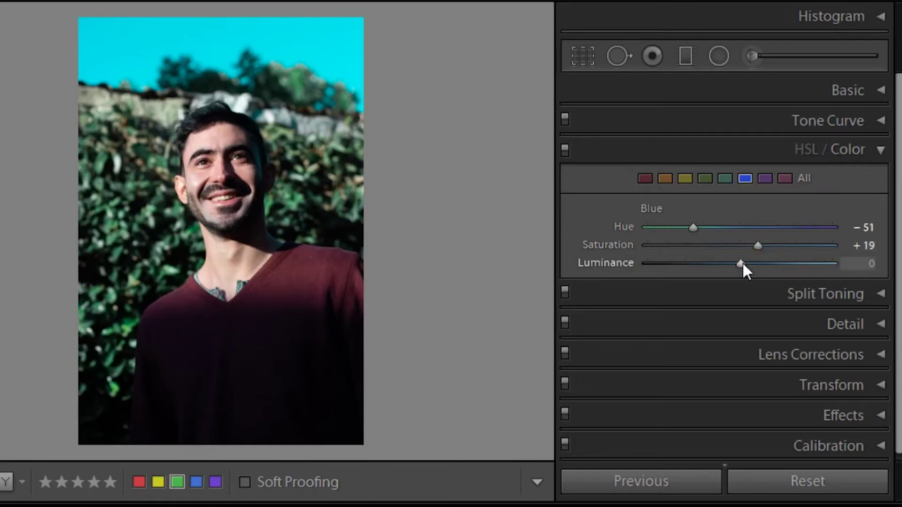
left_click_drag(743, 263, 767, 266)
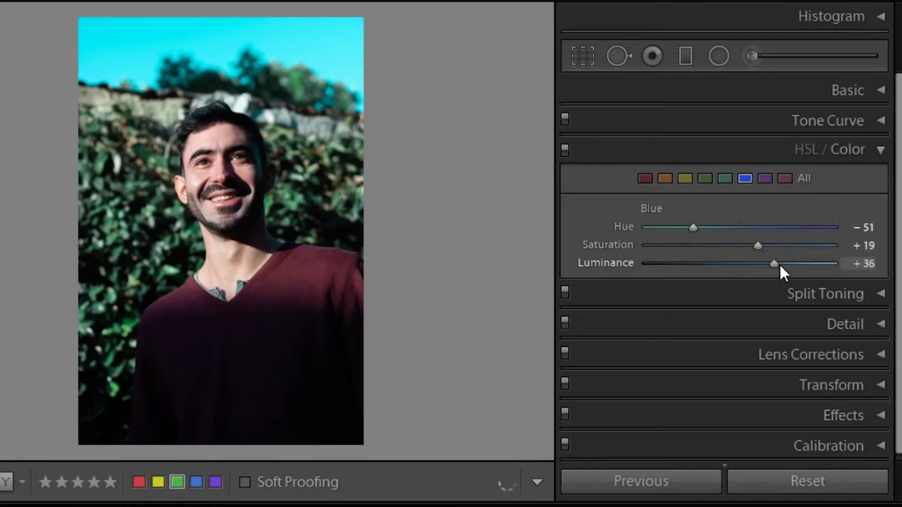
left_click_drag(780, 264, 830, 264)
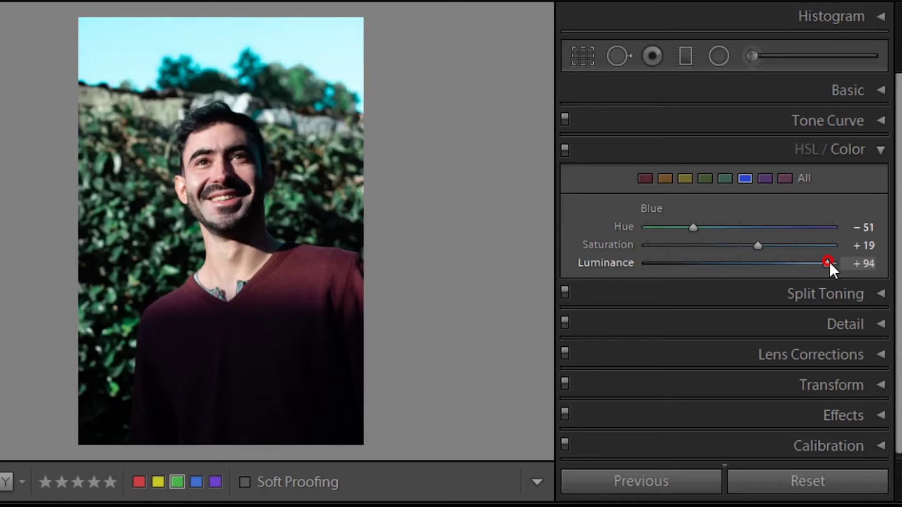
Paint a brush adjustment at Exposure 1,17 over the smile and lower face
left_click(877, 150)
left_click(880, 90)
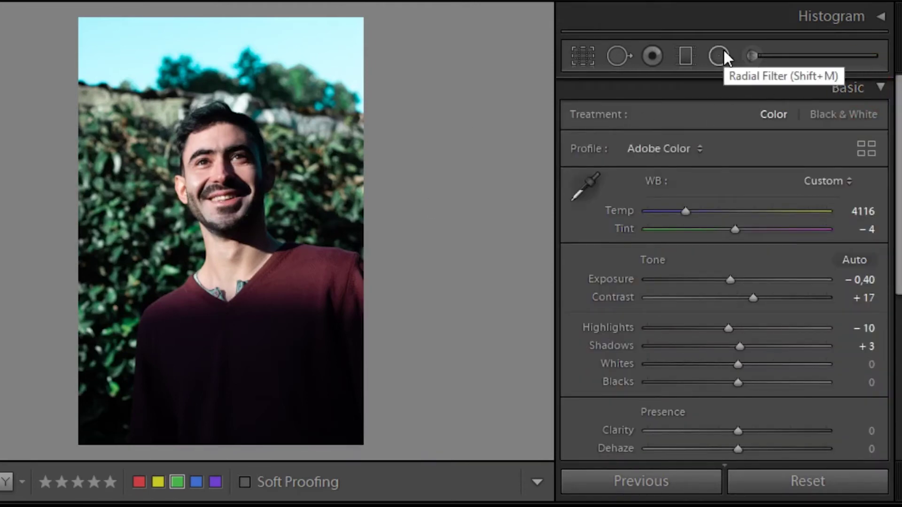
left_click(751, 55)
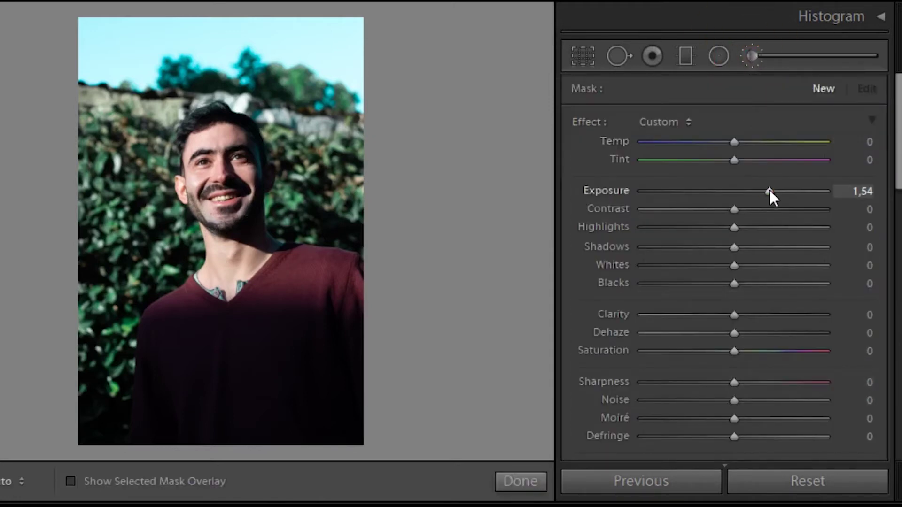
mouse_move(770, 191)
left_mouse_down()
mouse_move(729, 201)
mouse_move(761, 192)
left_mouse_up()
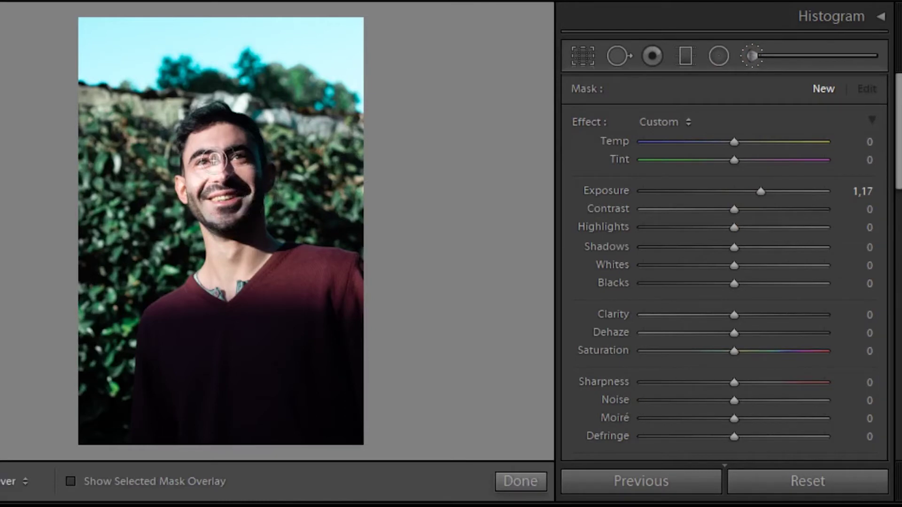
mouse_move(238, 202)
left_mouse_down()
mouse_move(220, 217)
mouse_move(232, 222)
left_mouse_up()
Toggle the edit pins on and off to check the painted face adjustment
key("h")
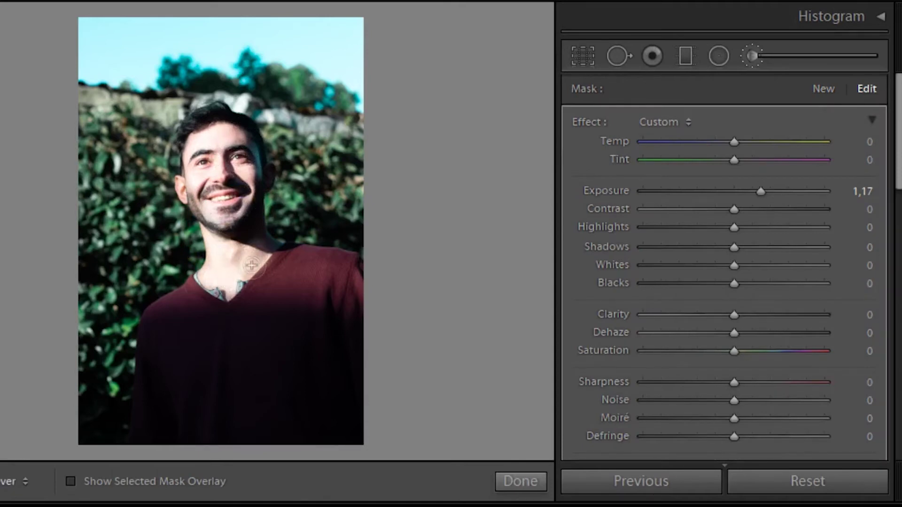
left_click(235, 222)
key("h")
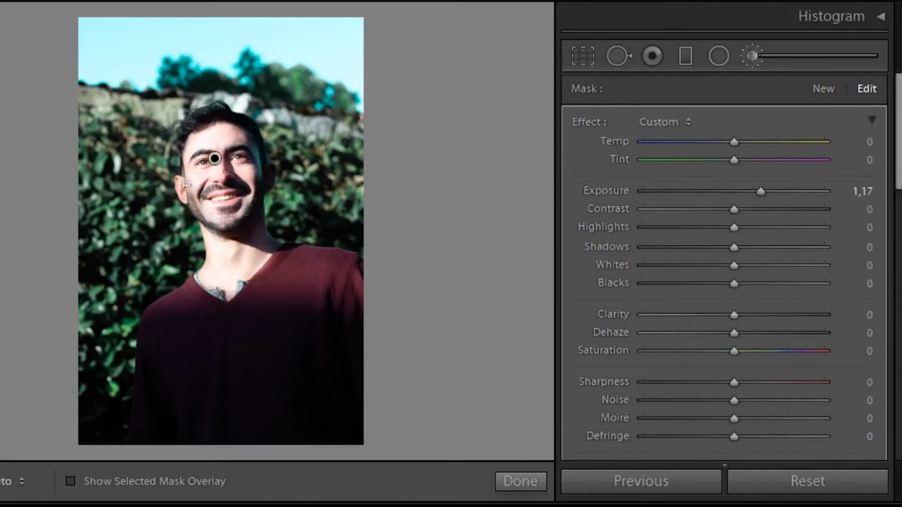
key("h")
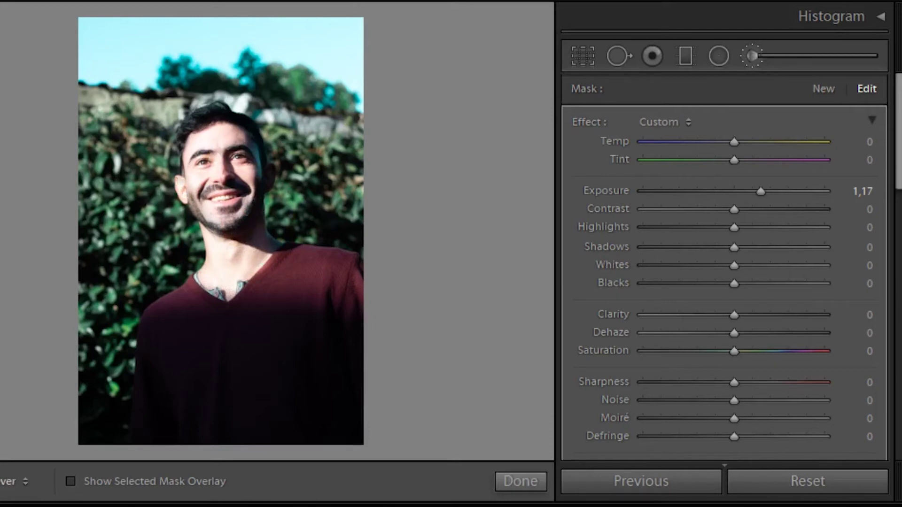
key("h")
key("h")
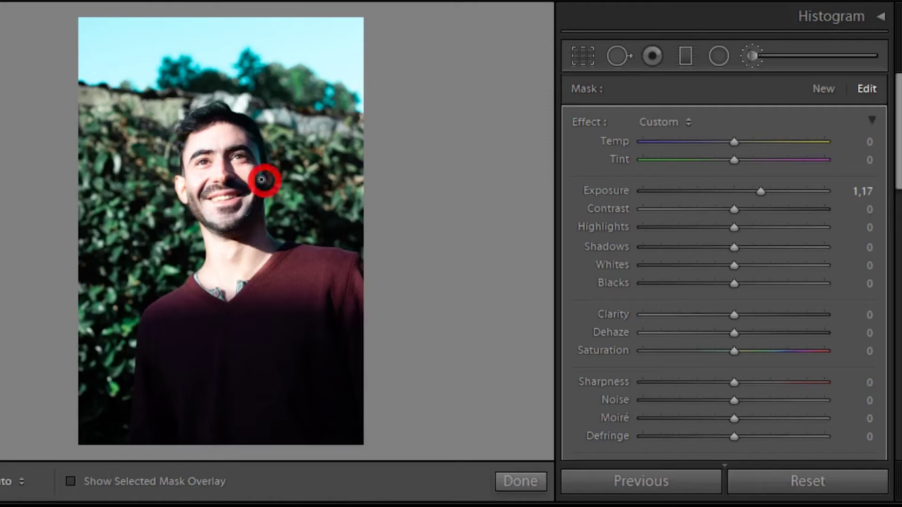
key("h")
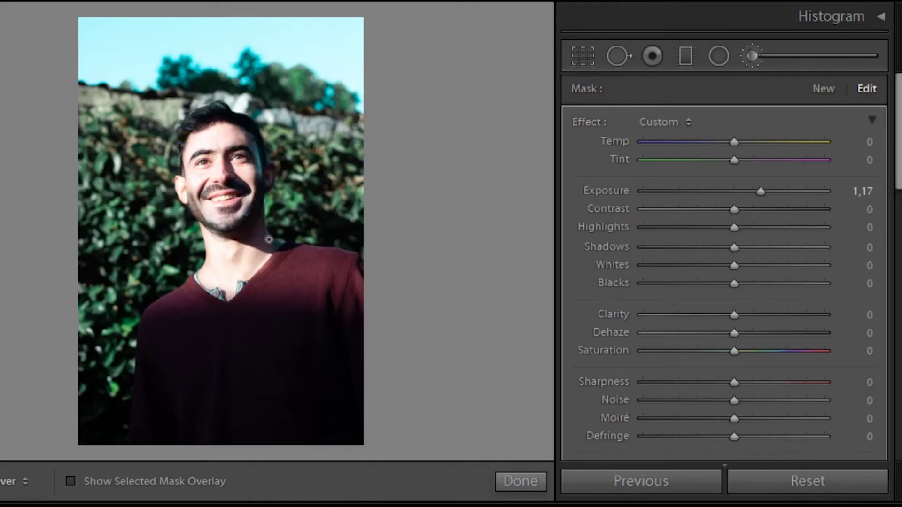
key("h")
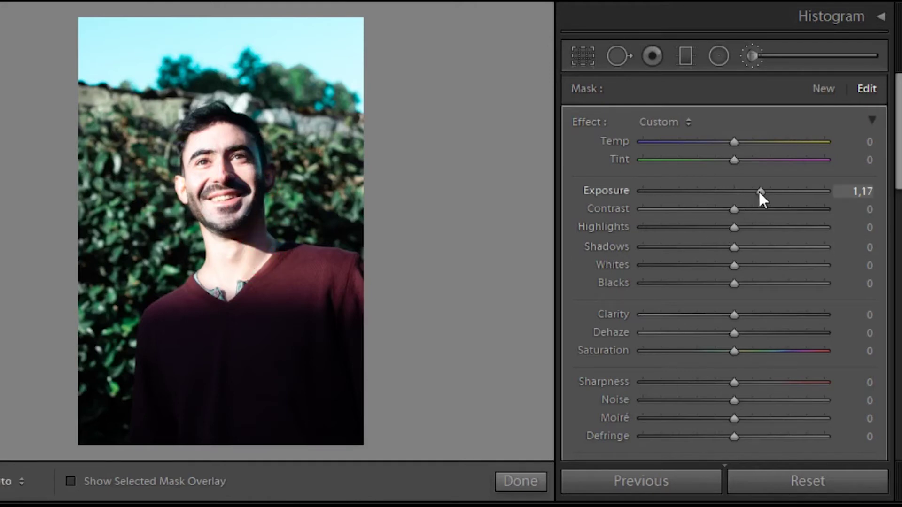
Change the face adjustment to Exposure −0,25 and Temp 9
double_click(760, 191)
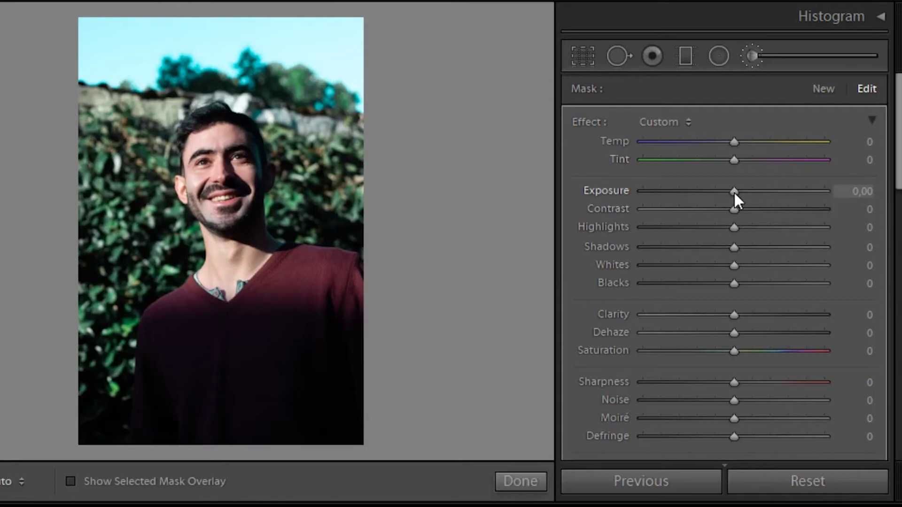
left_click_drag(734, 192, 728, 193)
mouse_move(735, 142)
left_mouse_down()
mouse_move(759, 150)
mouse_move(745, 154)
left_mouse_up()
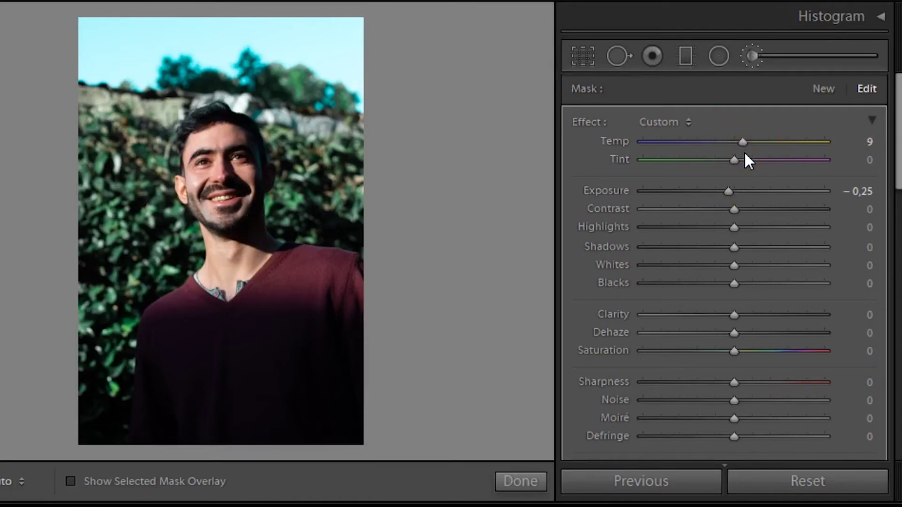
left_click(819, 89)
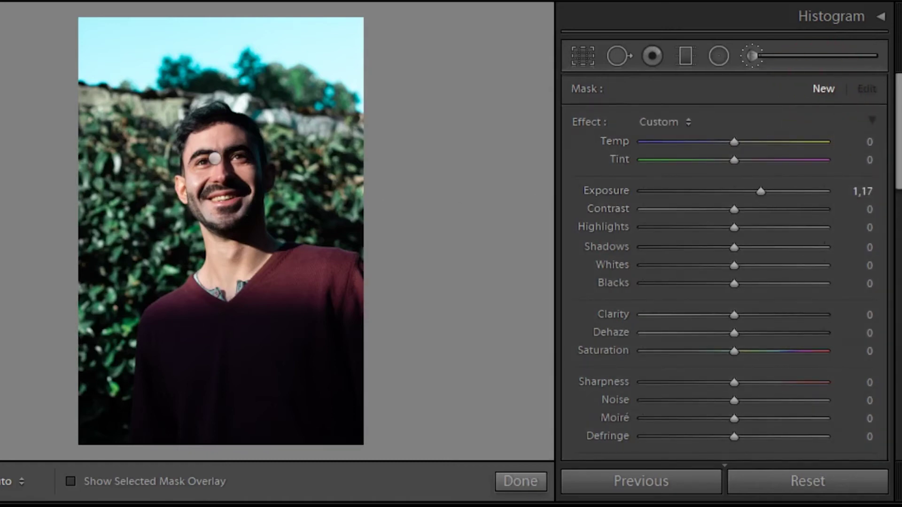
Zoom in and paint the new brush adjustment over the teeth
key("z")
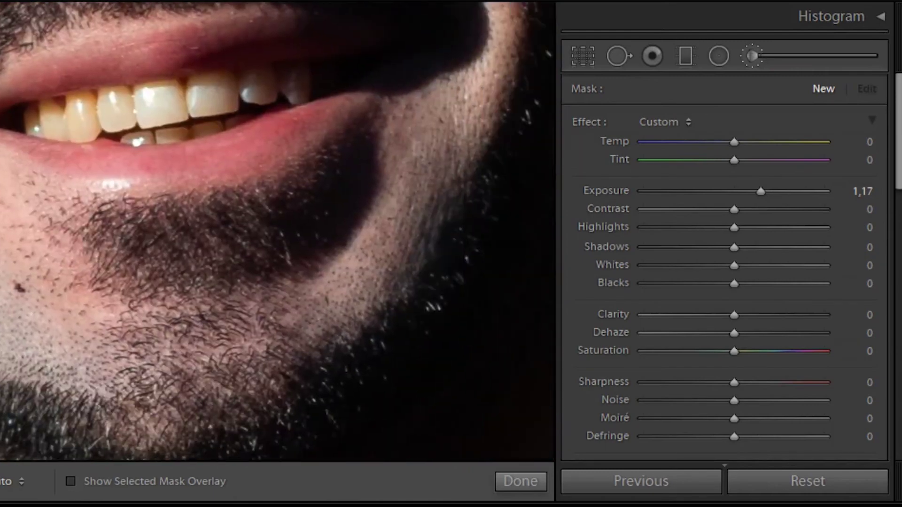
key("h")
mouse_move(94, 122)
left_mouse_down()
mouse_move(179, 115)
mouse_move(243, 86)
mouse_move(300, 86)
mouse_move(136, 130)
mouse_move(177, 125)
mouse_move(273, 95)
mouse_move(98, 120)
left_mouse_up()
key("z")
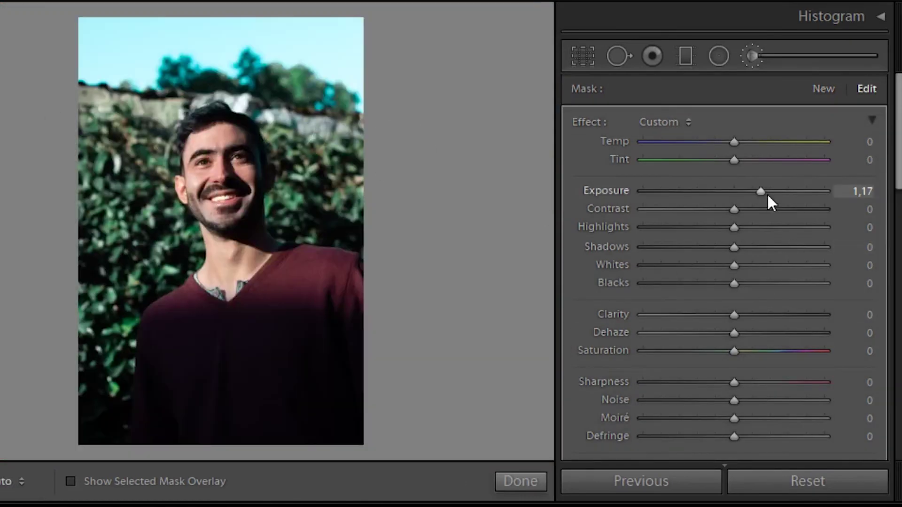
Set the teeth adjustment to Temp −11 and Exposure 0,58, then zoom in on the mouth
double_click(761, 190)
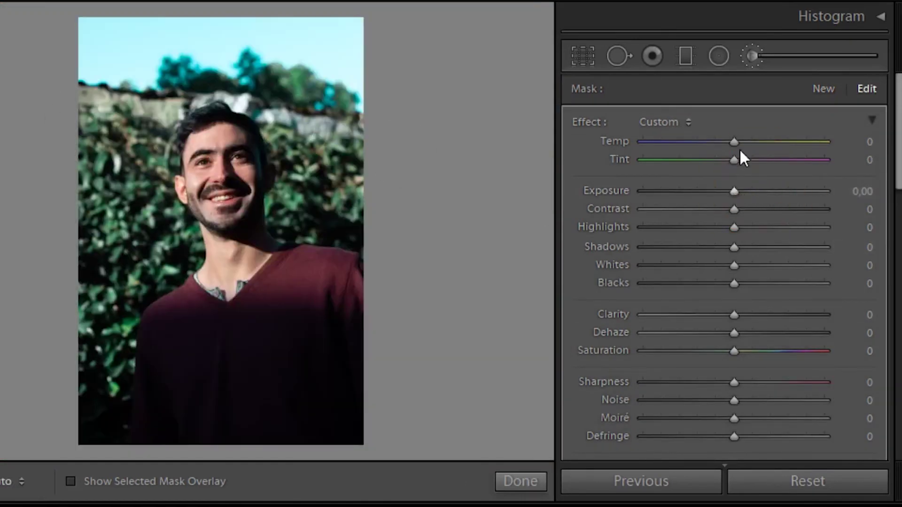
mouse_move(736, 142)
left_mouse_down()
mouse_move(701, 142)
mouse_move(726, 141)
left_mouse_up()
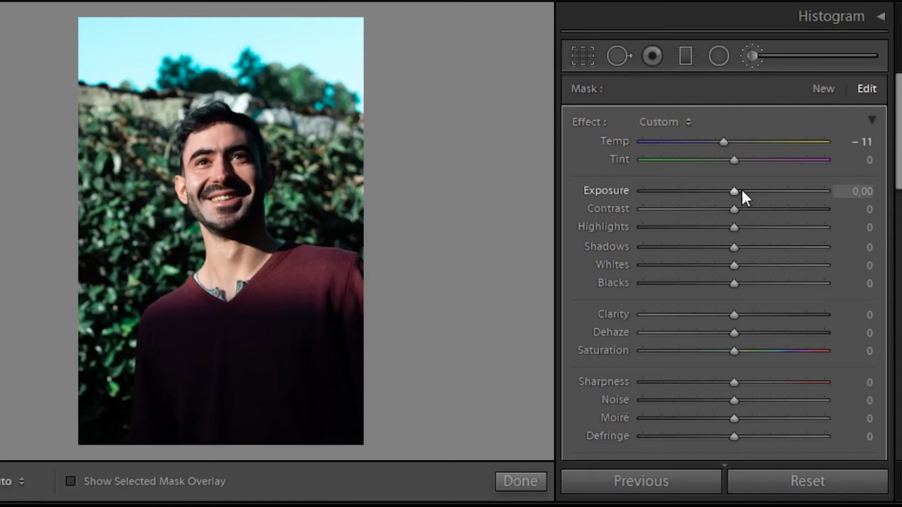
left_click_drag(737, 191, 749, 189)
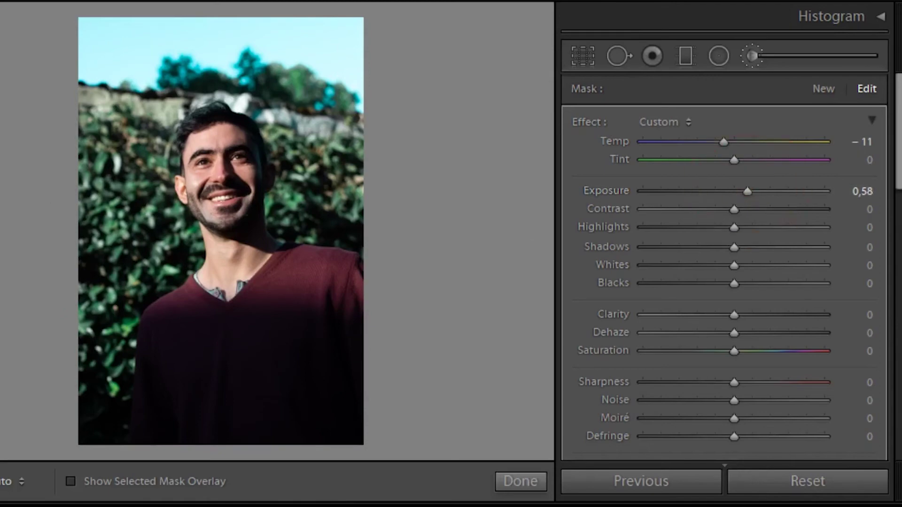
left_click(165, 262)
left_click_drag(165, 261, 327, 170)
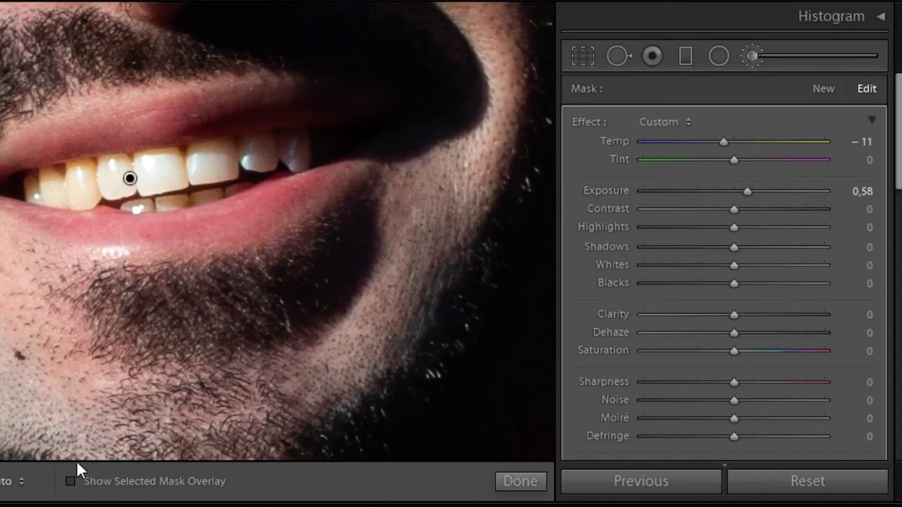
Show the teeth mask as a red overlay to check its coverage
left_click(71, 482)
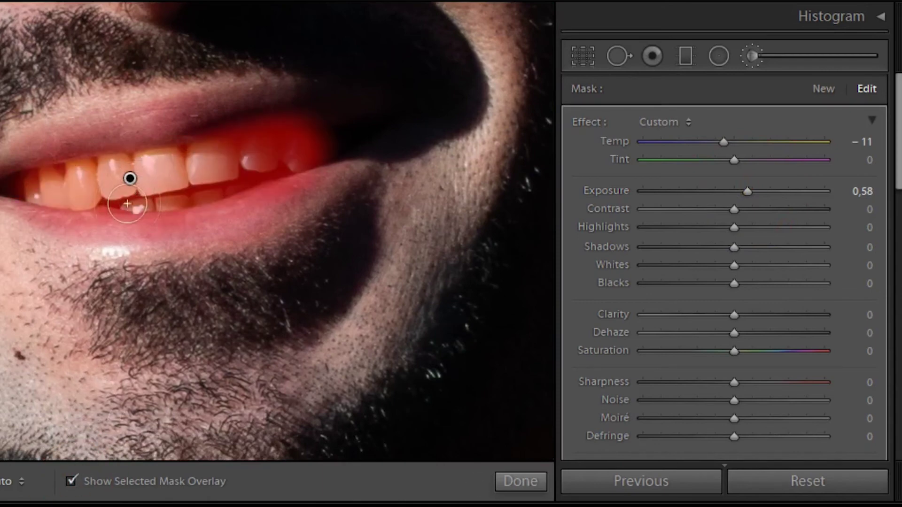
key("h")
mouse_move(96, 191)
left_mouse_down()
mouse_move(24, 177)
mouse_move(174, 191)
mouse_move(243, 167)
left_mouse_up()
key("h")
scroll(724, 282, "down", 6)
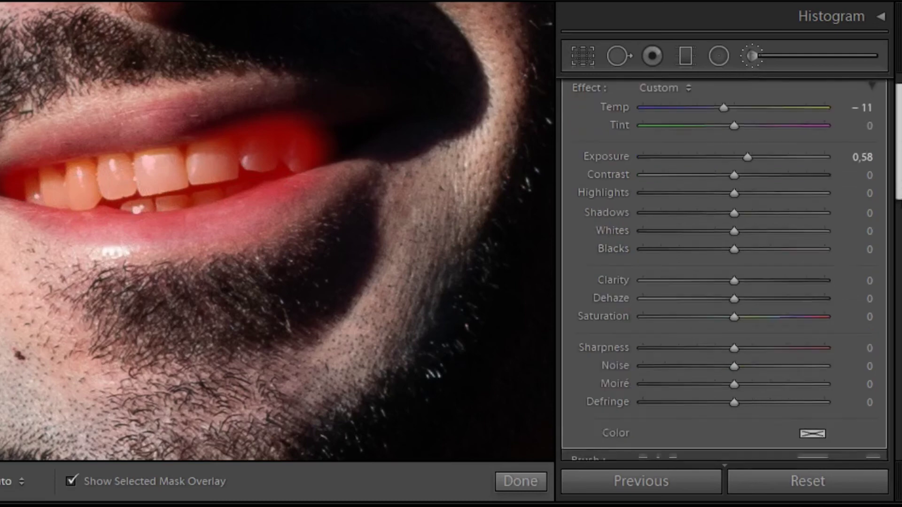
Erase the whitening mask from the lower lip
left_click(811, 177)
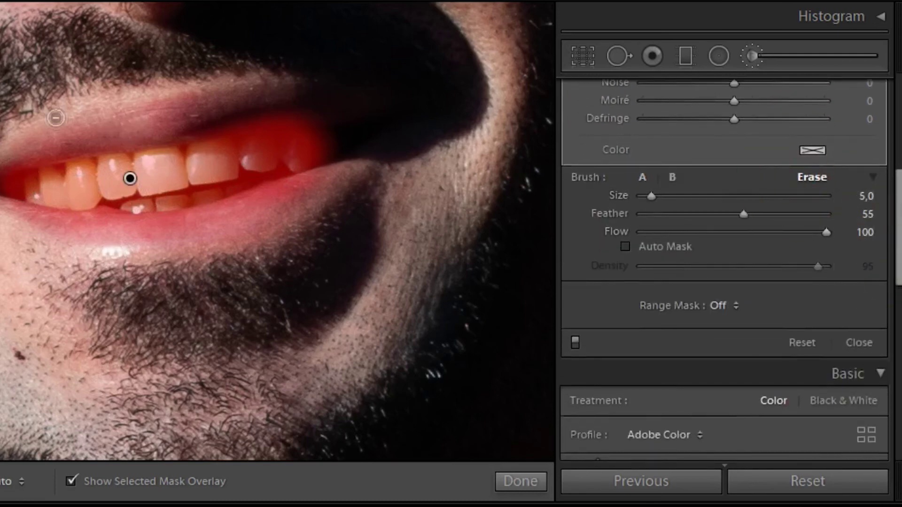
key("h")
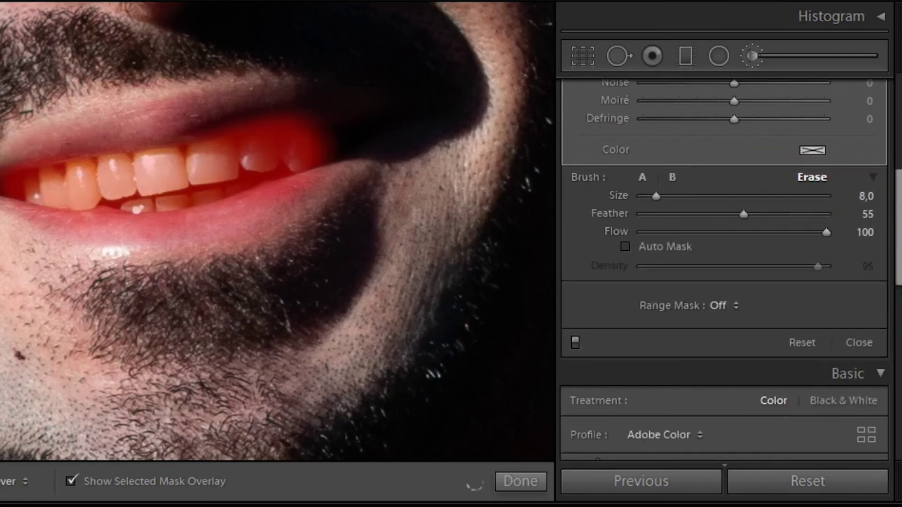
left_click_drag(34, 226, 188, 233)
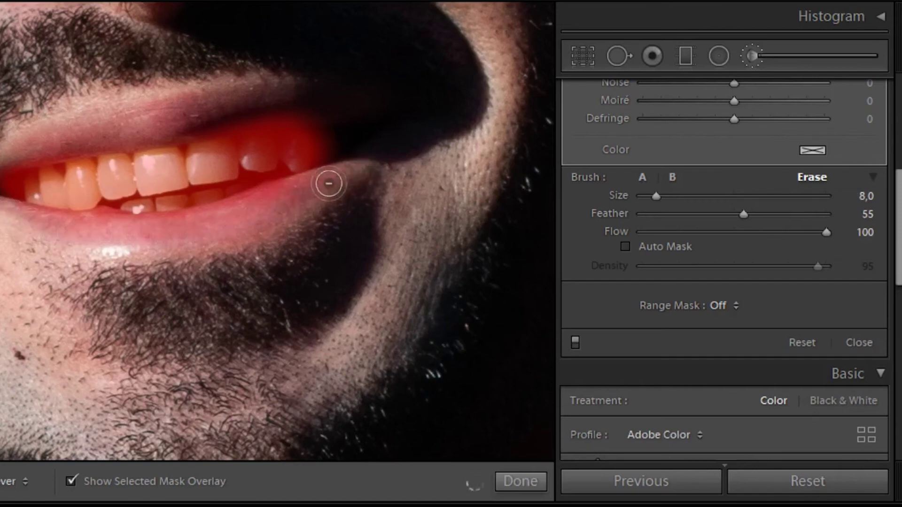
key("h")
key("z")
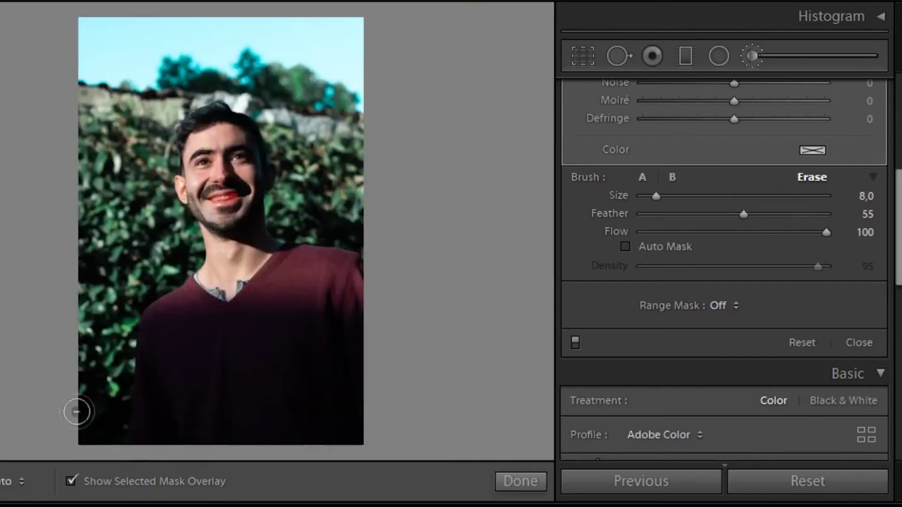
Hide the overlay and toggle the teeth adjustment off and on to compare
left_click(71, 482)
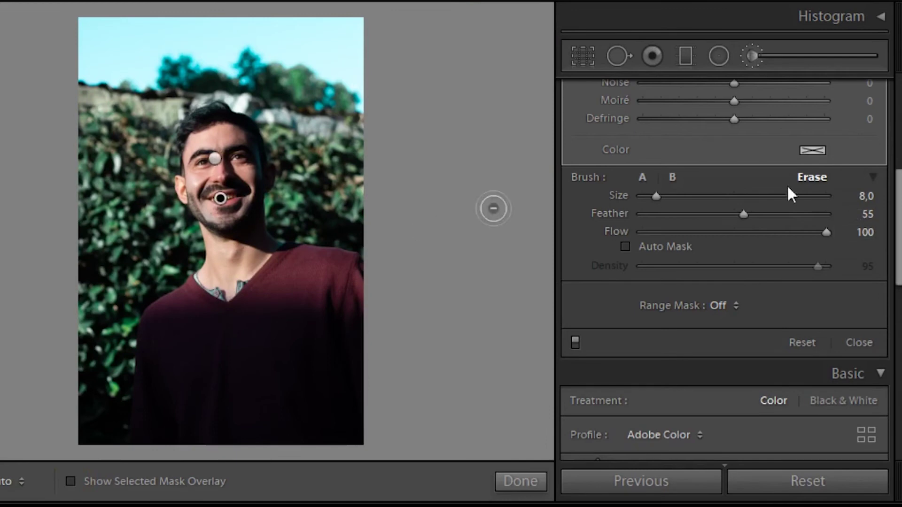
left_click(574, 344)
left_click(575, 342)
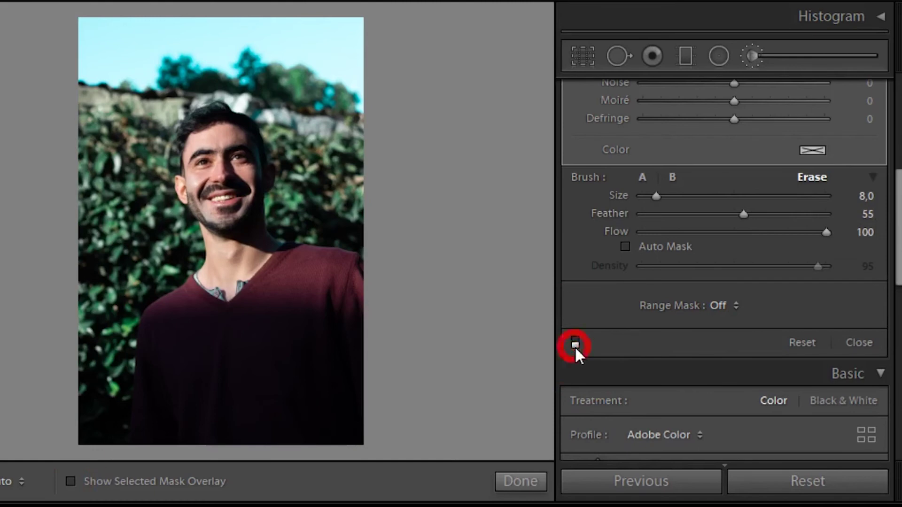
left_click(575, 344)
left_click(574, 341)
left_click_drag(896, 191, 893, 123)
left_click(751, 57)
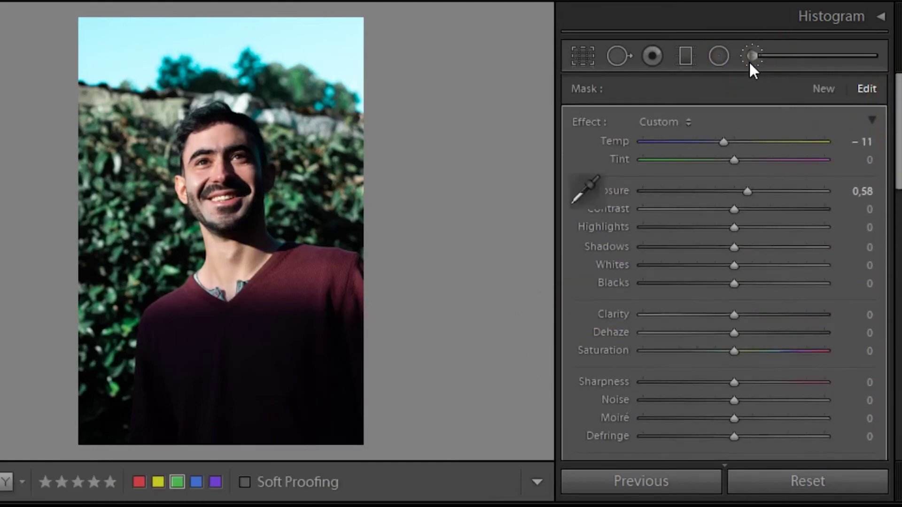
Add a −15 post-crop vignette, compare with Effects toggled, and deepen the Shadows
scroll(725, 294, "down", 10)
left_click_drag(726, 294, 724, 294)
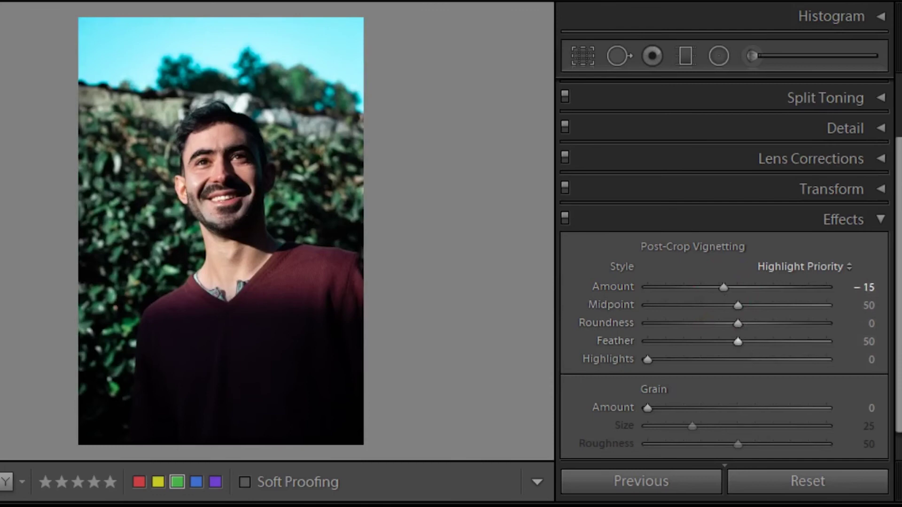
left_click(565, 219)
left_click(565, 215)
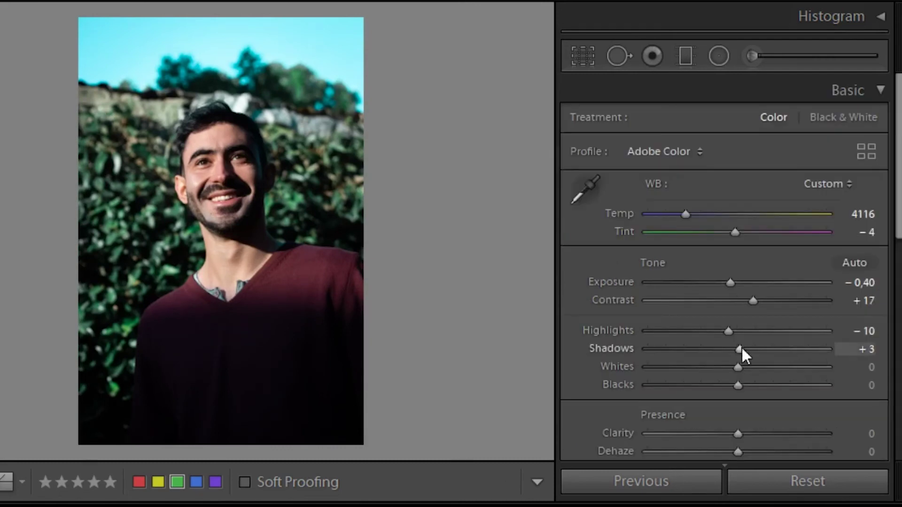
mouse_move(734, 343)
left_mouse_down()
mouse_move(737, 349)
mouse_move(709, 354)
mouse_move(734, 357)
left_mouse_up()
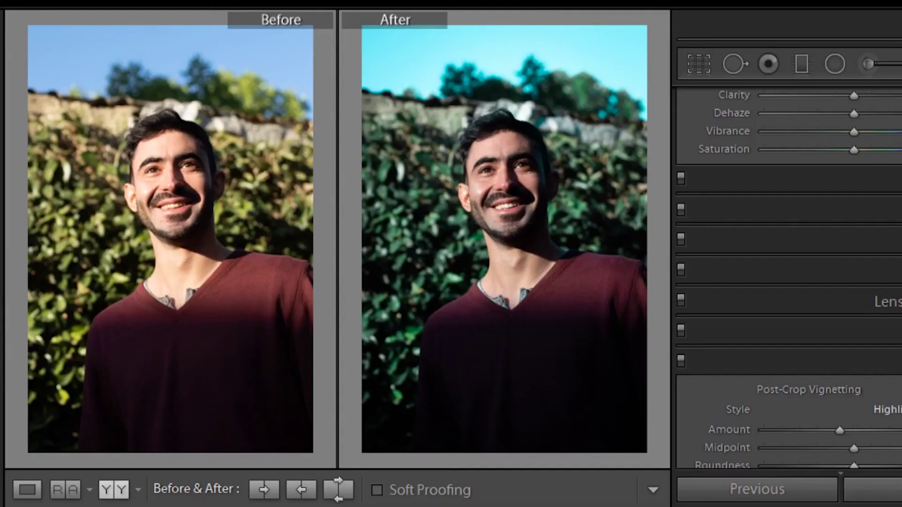